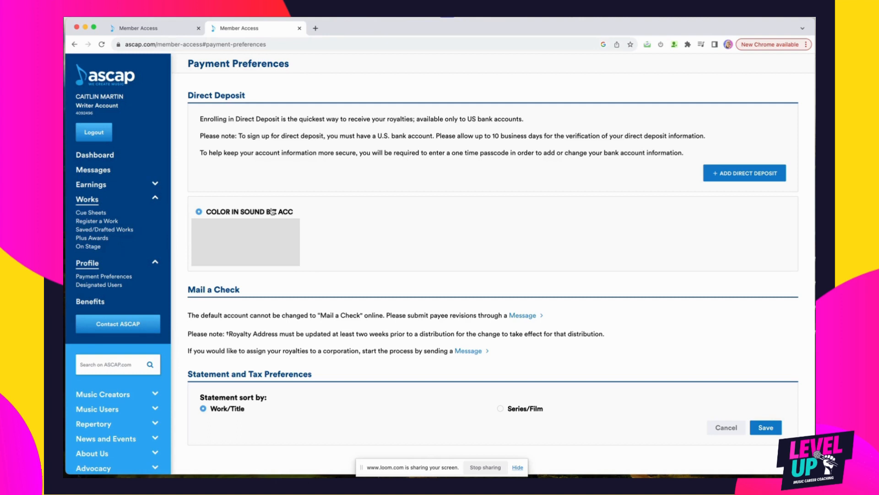
- Open the OnStage page in the Works section of the member account
left_click(155, 263)
left_click(155, 263)
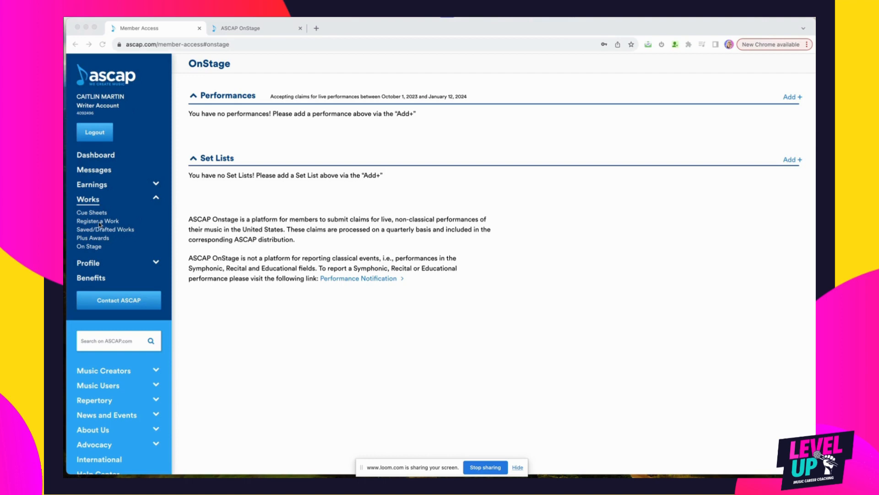
left_click(85, 249)
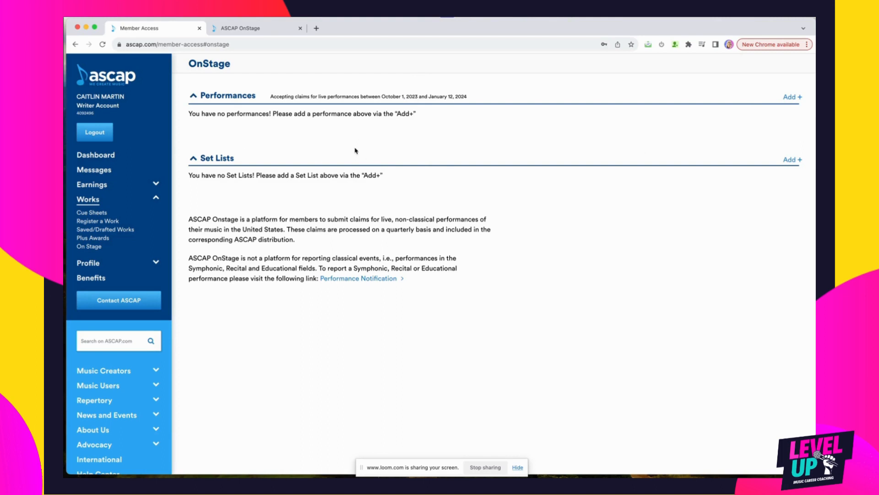
left_click(790, 99)
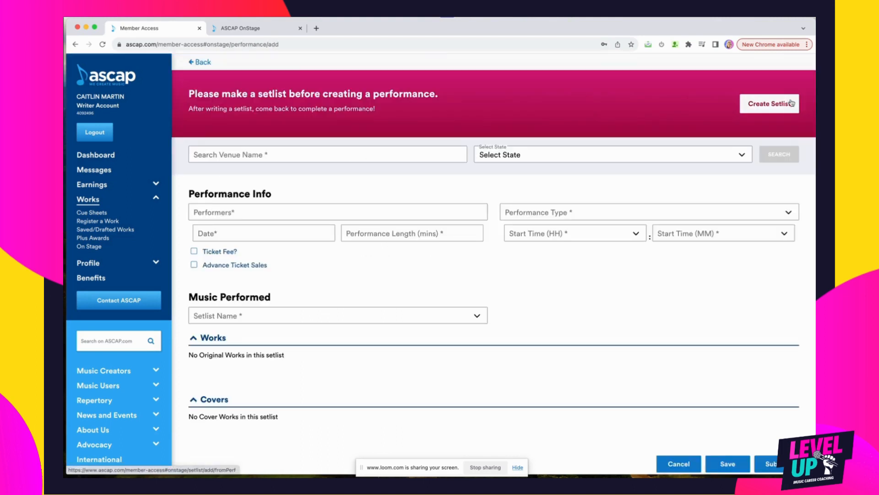
left_click(304, 156)
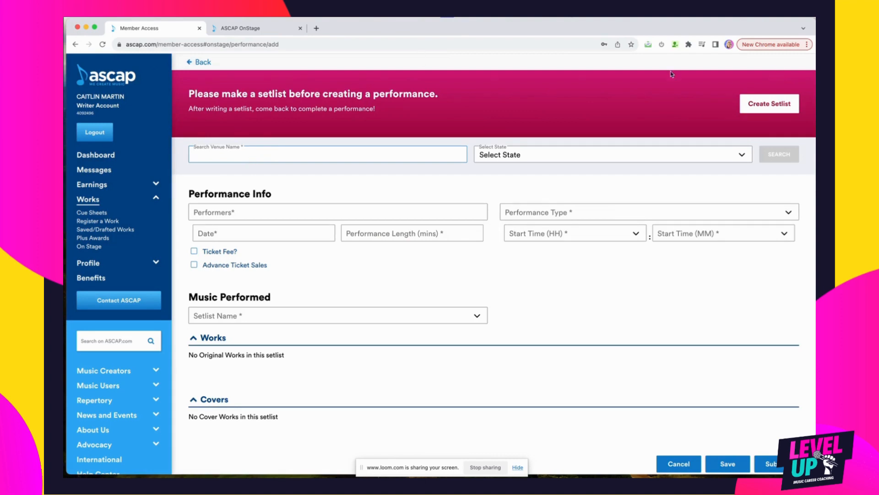
left_click(200, 62)
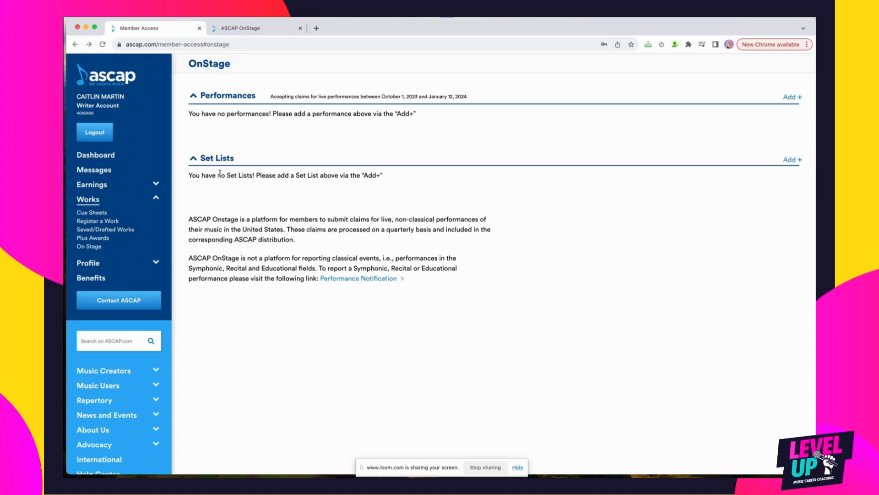
left_click(791, 161)
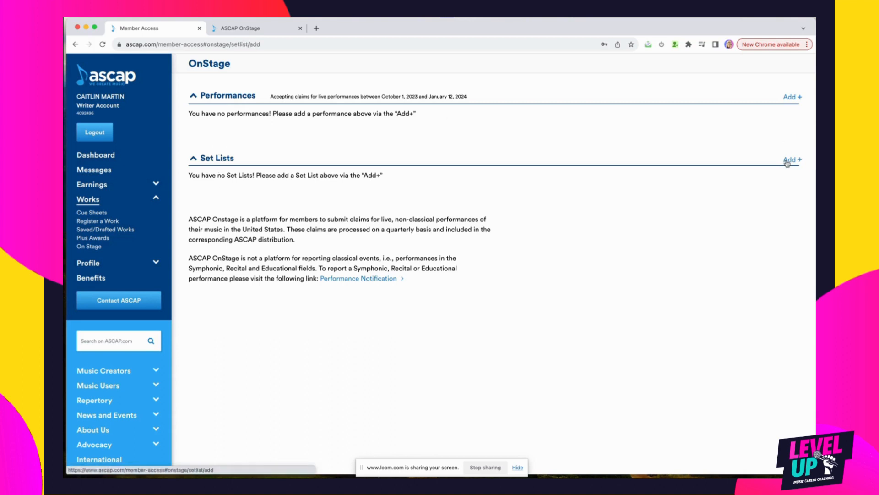
left_click(222, 97)
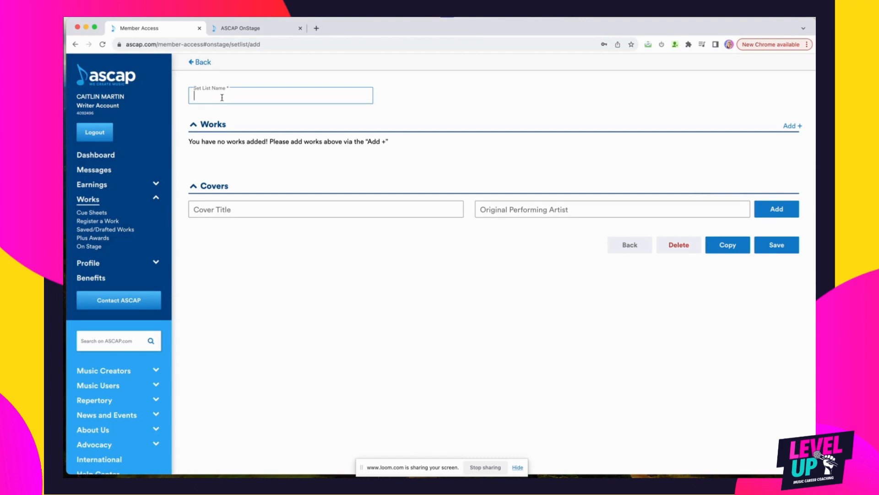
type("Jass B's Funk")
- Add the registered work SAY NO MORE to the set list's works
left_click(787, 129)
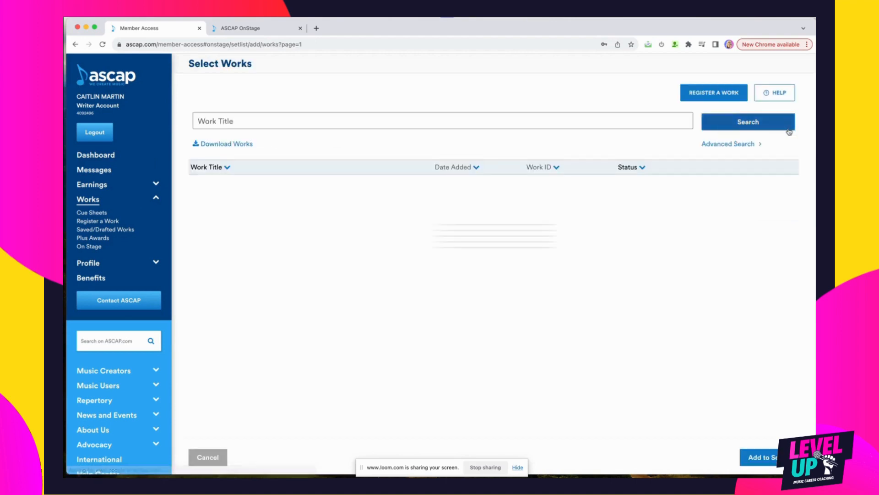
scroll(274, 332, "down", 3)
scroll(274, 331, "up", 1)
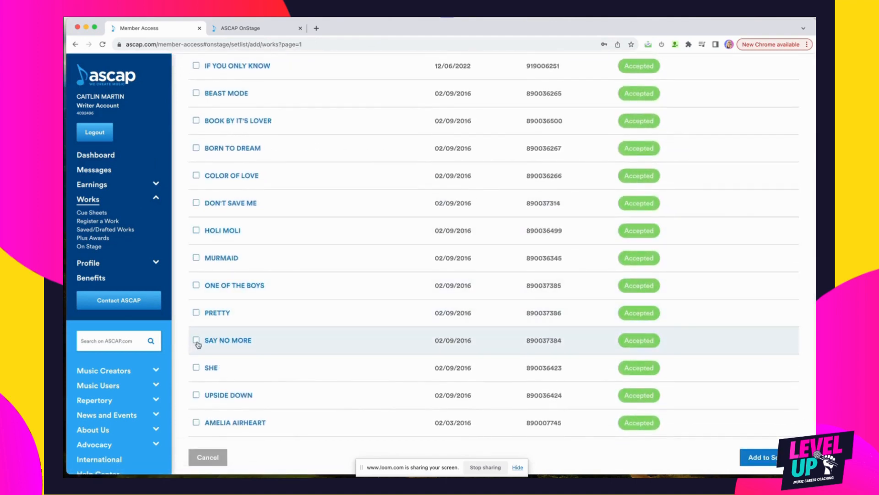
left_click(196, 341)
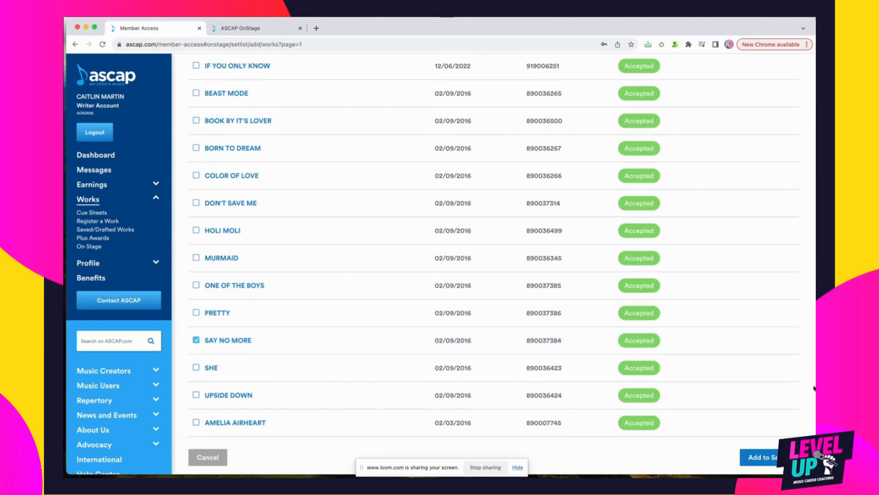
left_click(765, 459)
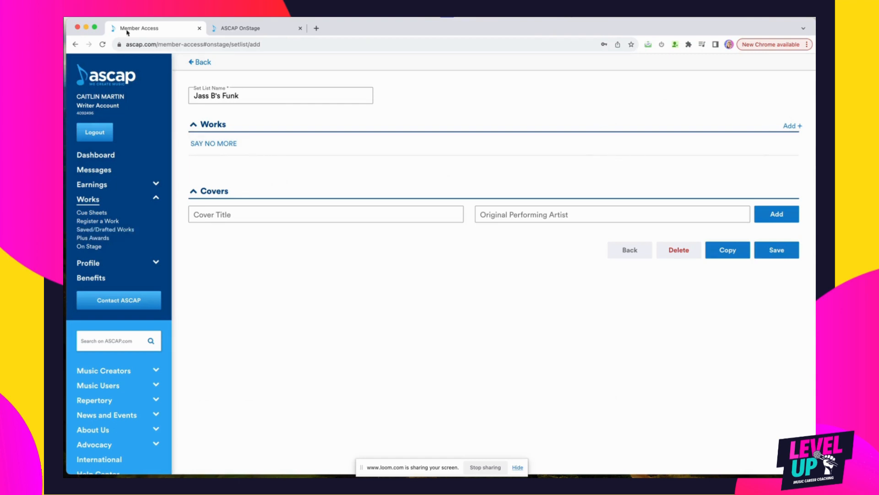
- Add the cover Uptown Funk with original performing artist Bruno Mars, and save the set list
left_click(412, 218)
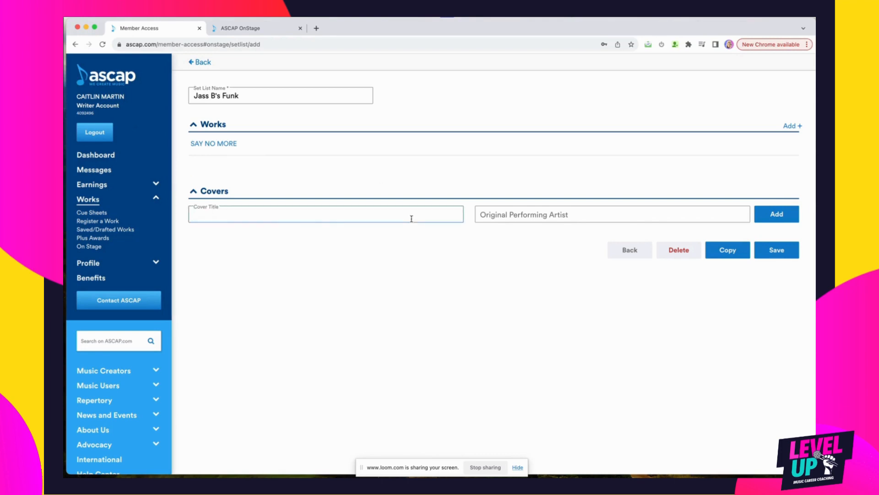
type("UPTOwn funk")
triple_click(224, 214)
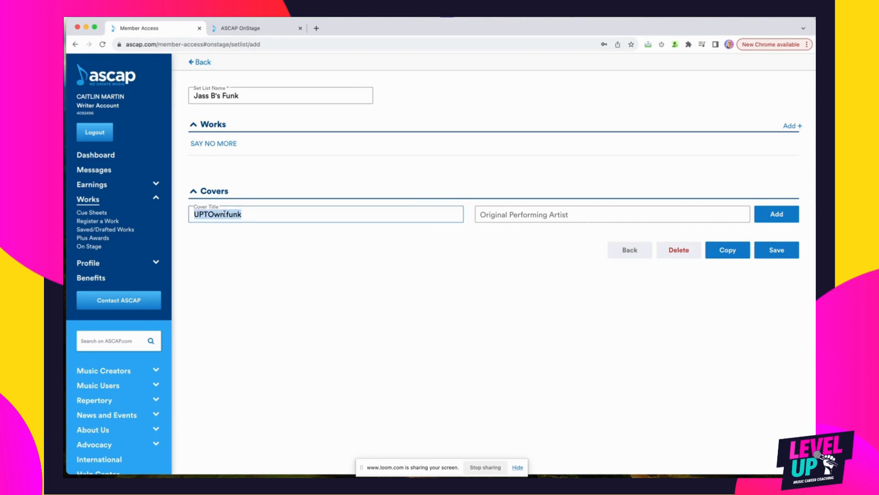
type("uptown Funk")
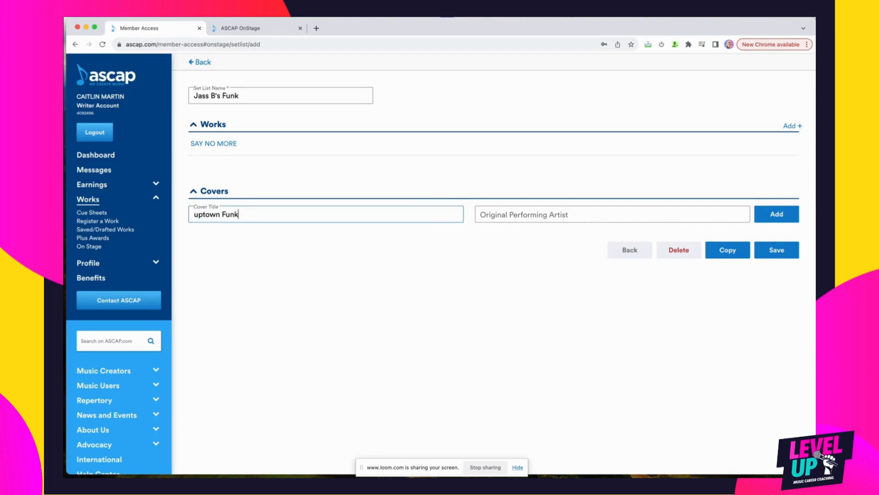
left_click(193, 214)
key("Delete")
type("U")
left_click(587, 214)
type("B")
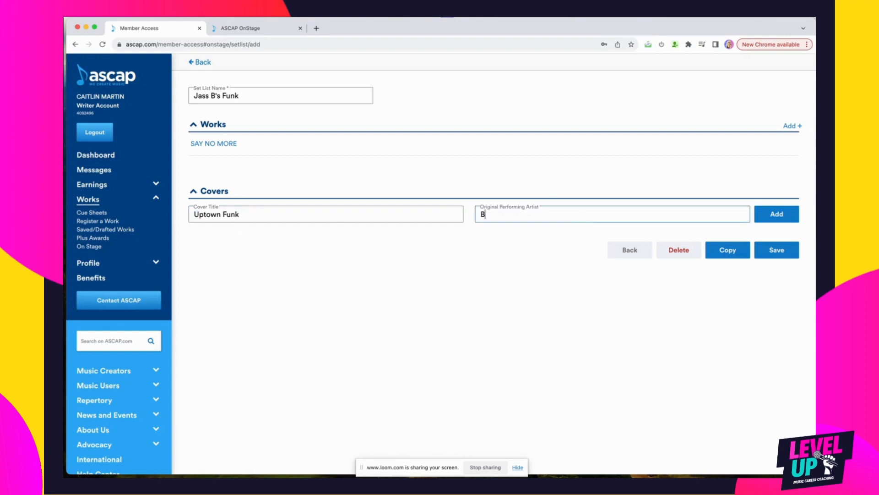
type("runo Mars")
key("Return")
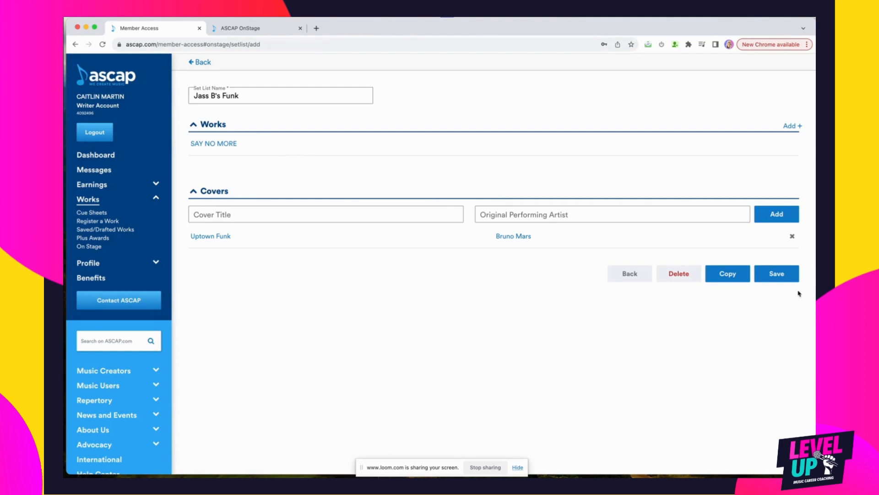
left_click(788, 277)
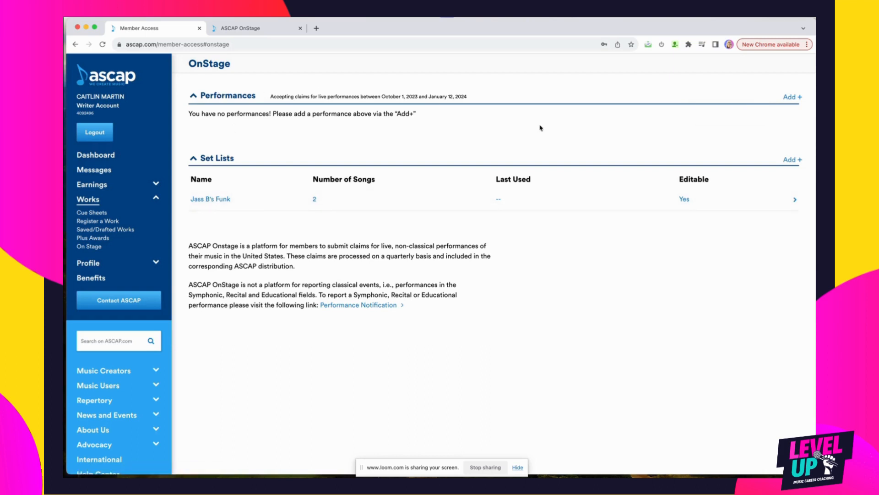
- Start a new performance at Modgies Bar & Lounge in Massachusetts and enter the performer's full name
left_click(791, 97)
left_click(221, 114)
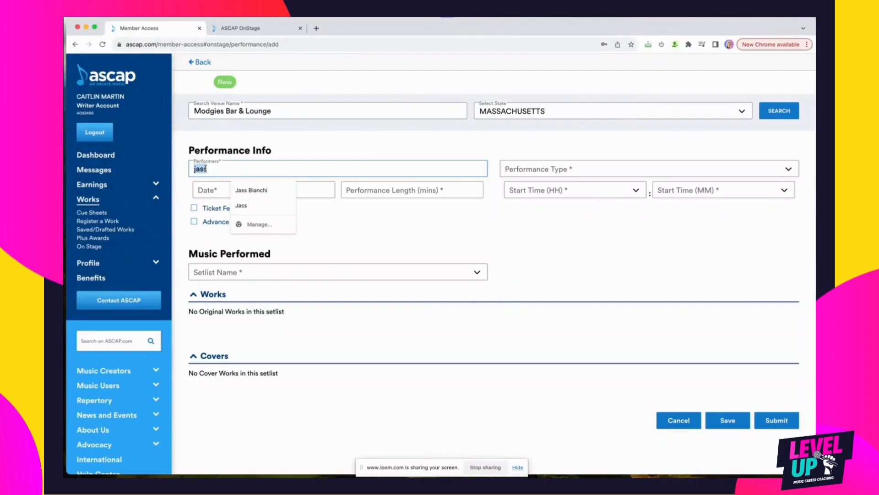
key("BackSpace")
type("Ja")
key("BackSpace")
key("BackSpace")
type("Jass")
- Set the performance date to 01/01/2024 and the performance length to 120 minutes
left_click(242, 189)
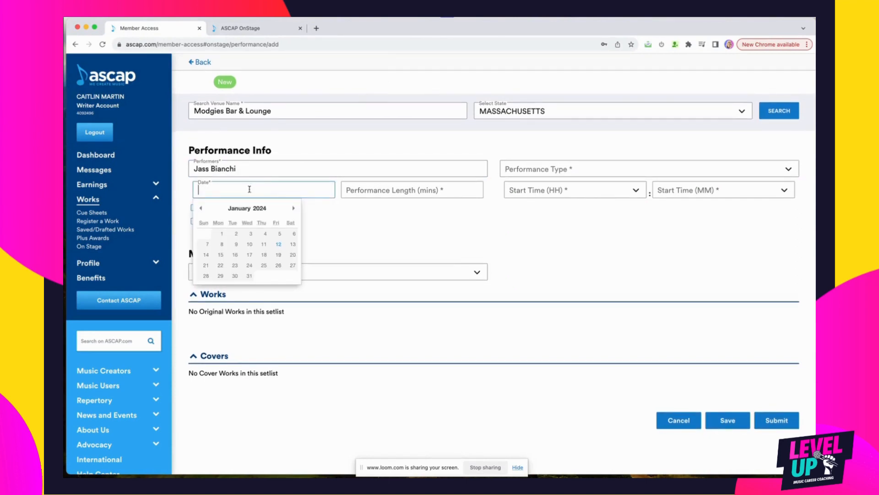
left_click(294, 209)
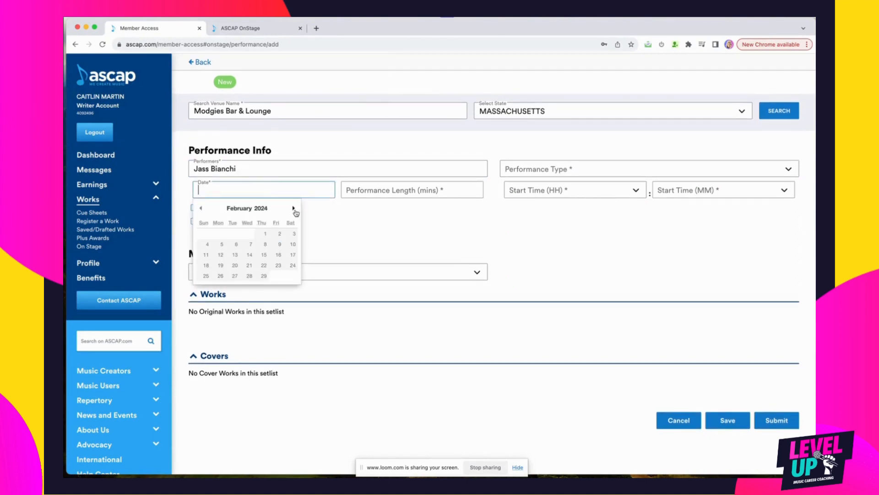
left_click(201, 208)
left_click(221, 234)
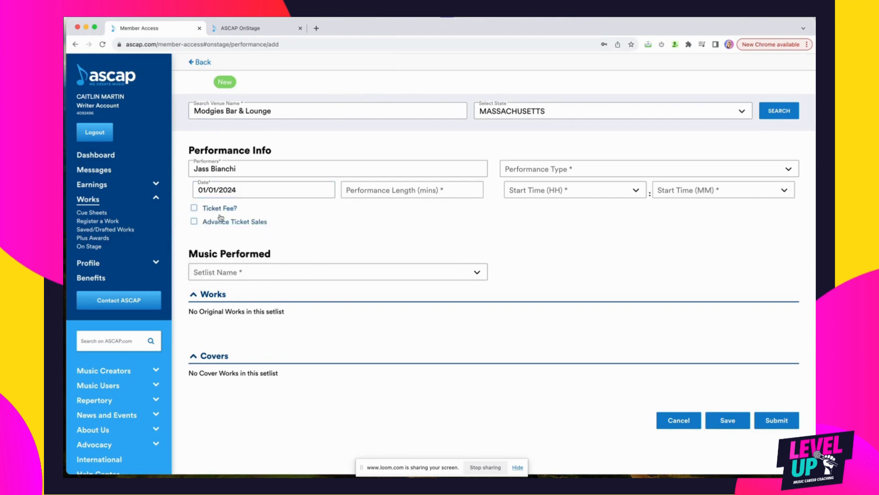
left_click(407, 191)
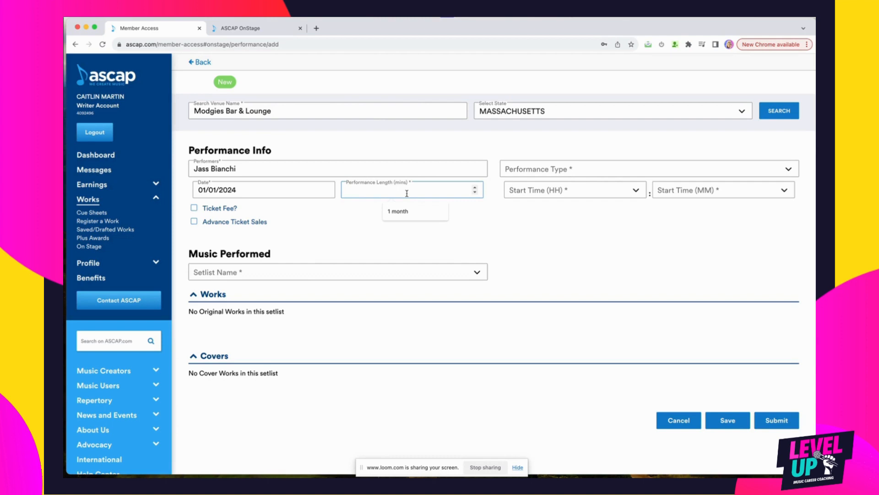
type("2")
left_click_drag(397, 191, 331, 187)
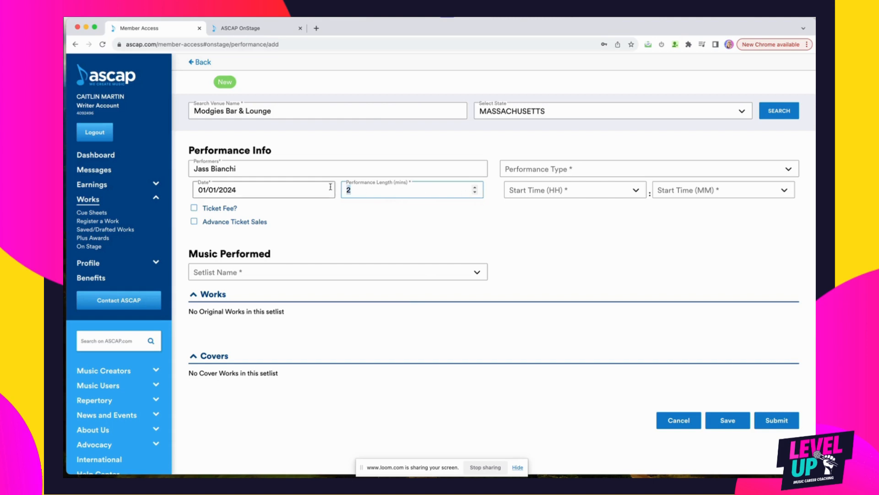
type("120")
- Set the performance type to Concert and the start time to 10 PM and 00 minutes
left_click(561, 173)
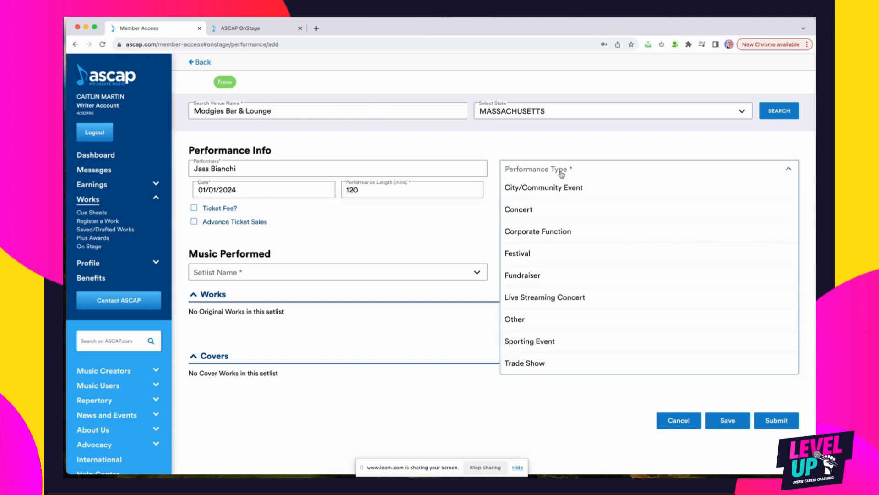
left_click(528, 220)
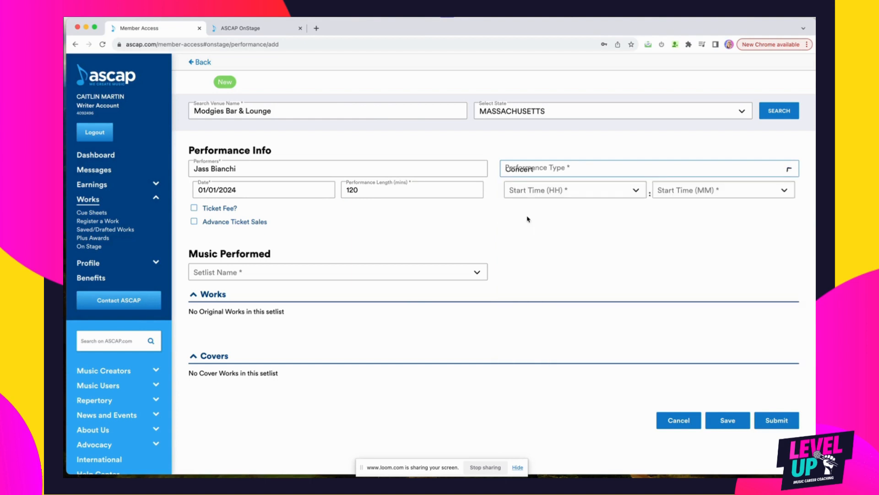
left_click(559, 191)
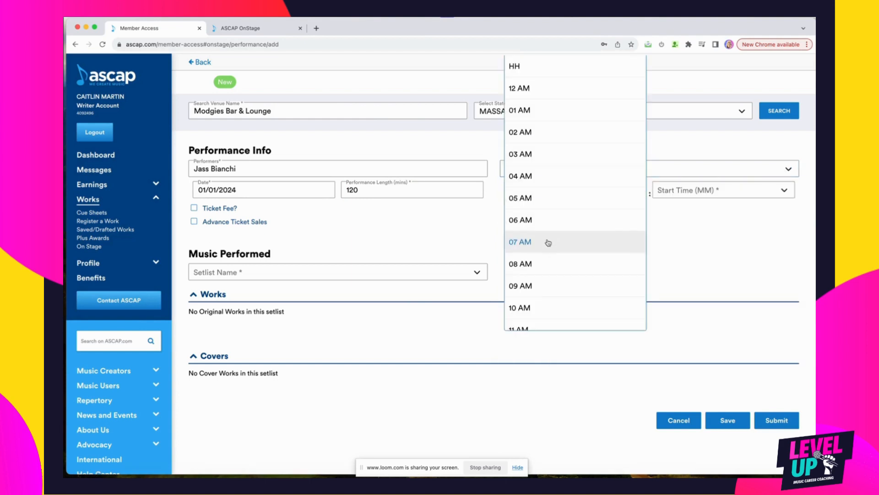
scroll(548, 242, "down", 6)
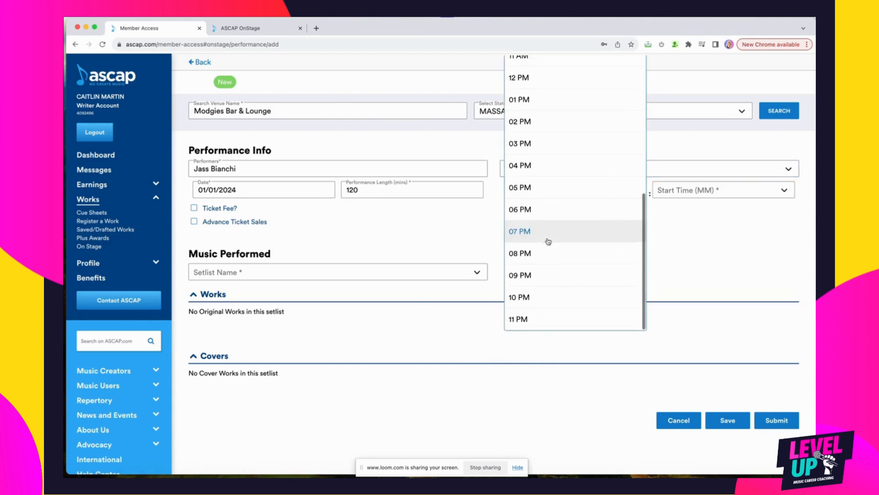
left_click(529, 297)
left_click(678, 196)
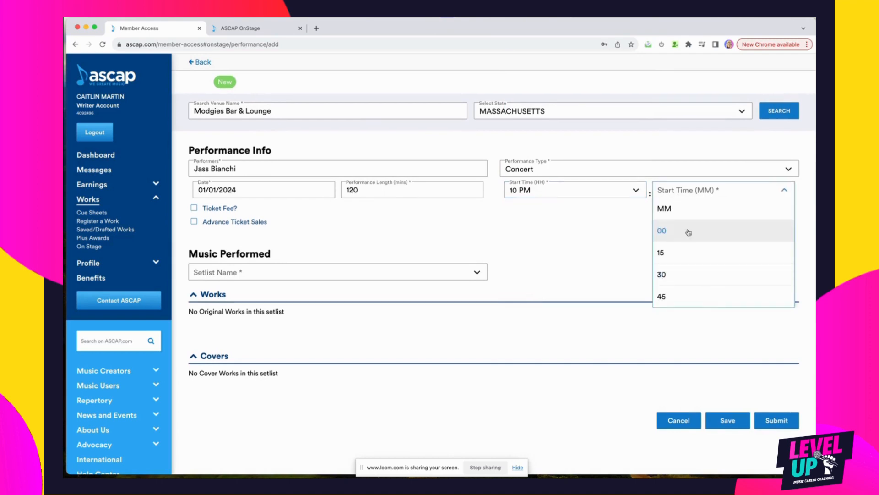
left_click(682, 230)
left_click(687, 194)
left_click(684, 228)
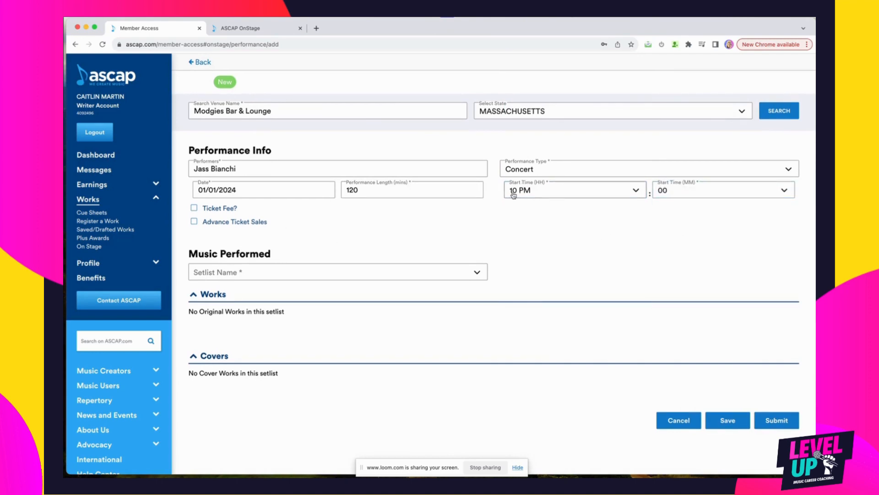
left_click(686, 194)
left_click(675, 232)
- Mark the performance as having a ticket fee and advance ticket sales, and choose the set list Jass B's Funk
left_click(193, 209)
left_click(195, 221)
left_click(218, 276)
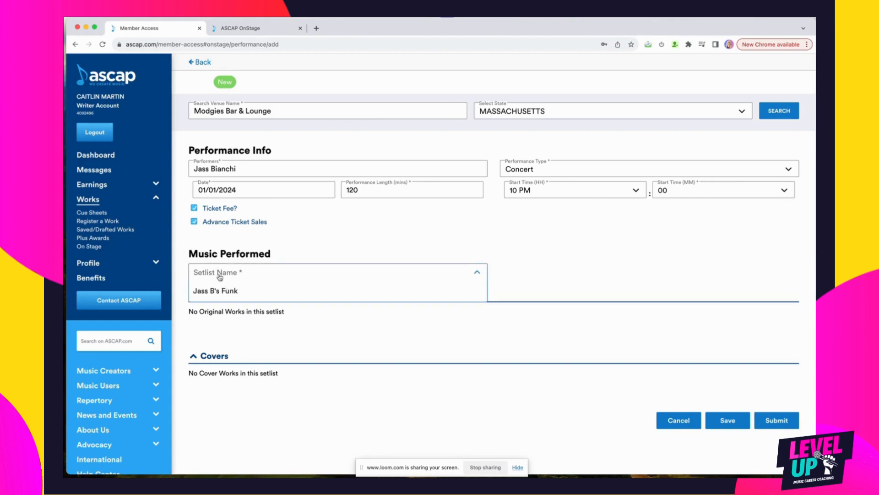
left_click(222, 291)
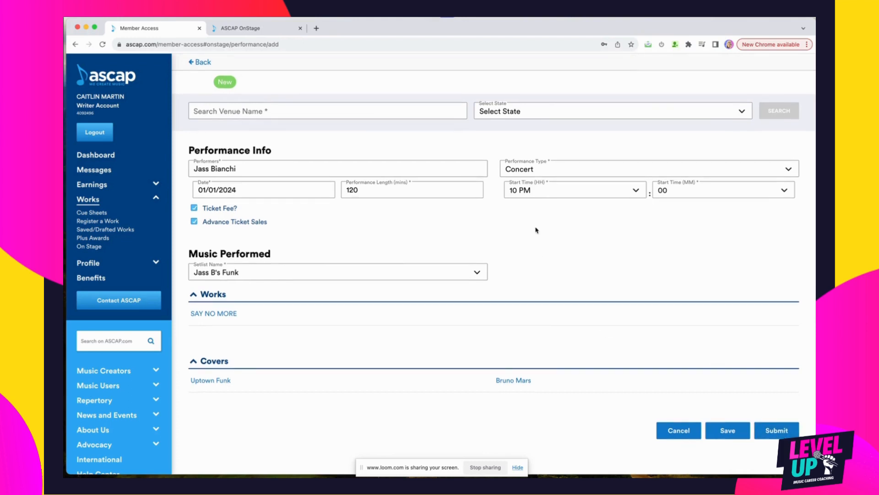
- Re-enter the venue Modgies Bar & Lounge with state Massachusetts, and reselect the set list Jass B's Funk
left_click(210, 116)
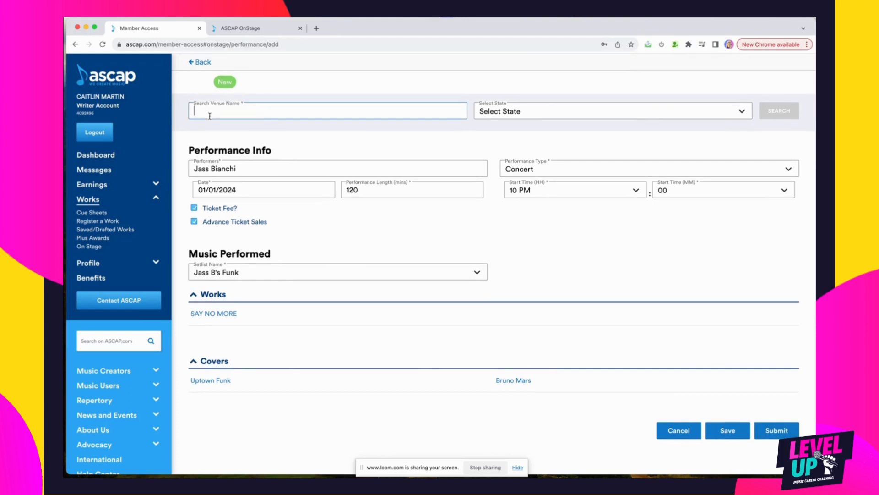
type("Modgies")
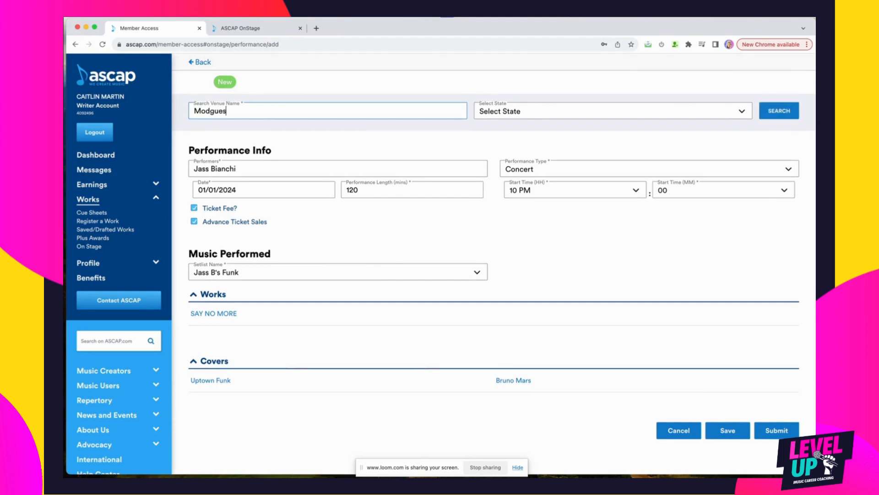
type(" Bar & Lounge")
left_click(524, 116)
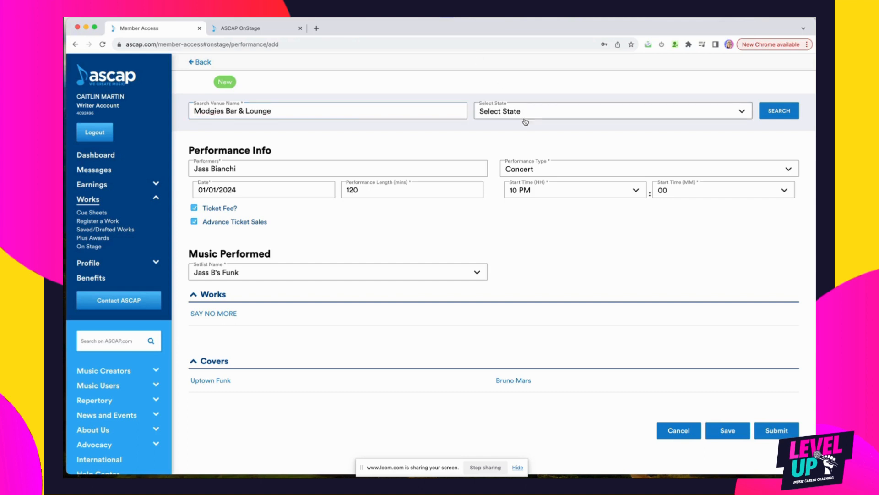
scroll(540, 306, "down", 5)
left_click(543, 294)
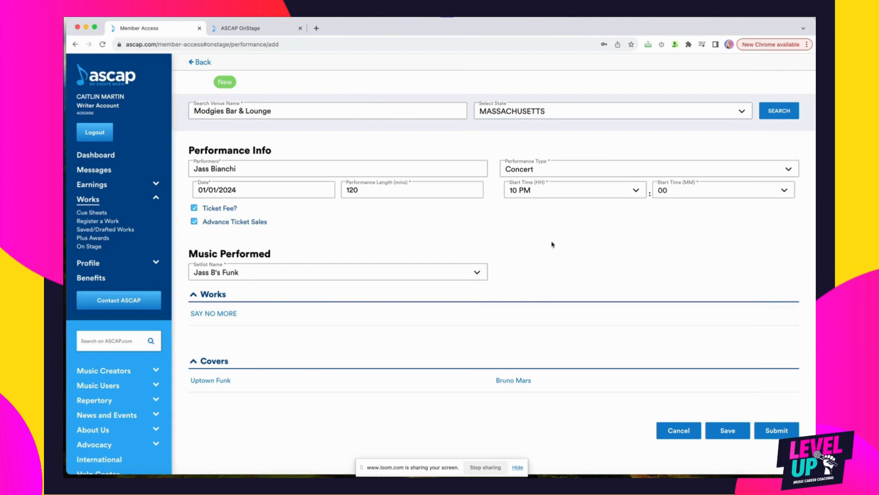
left_click(233, 273)
left_click(211, 291)
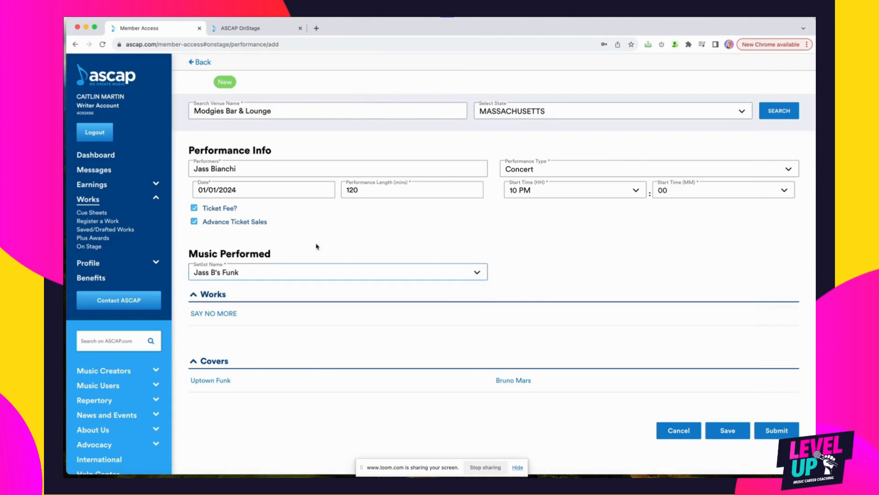